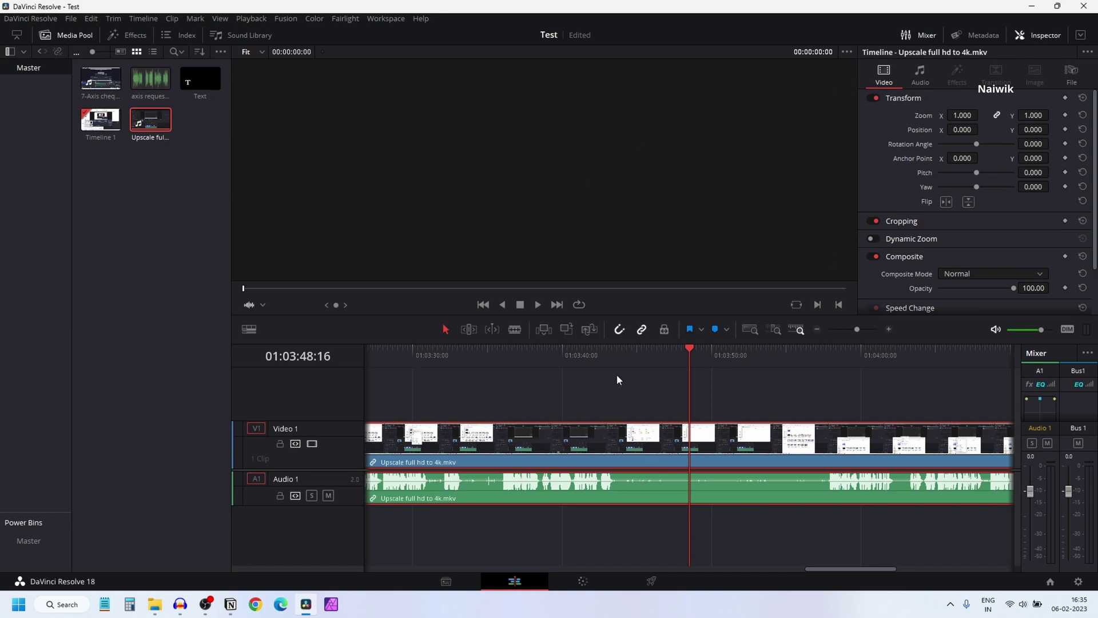
Favourite Noise Reduction under Audio FX > Fairlight FX and drag it toward the timeline.
click(131, 35)
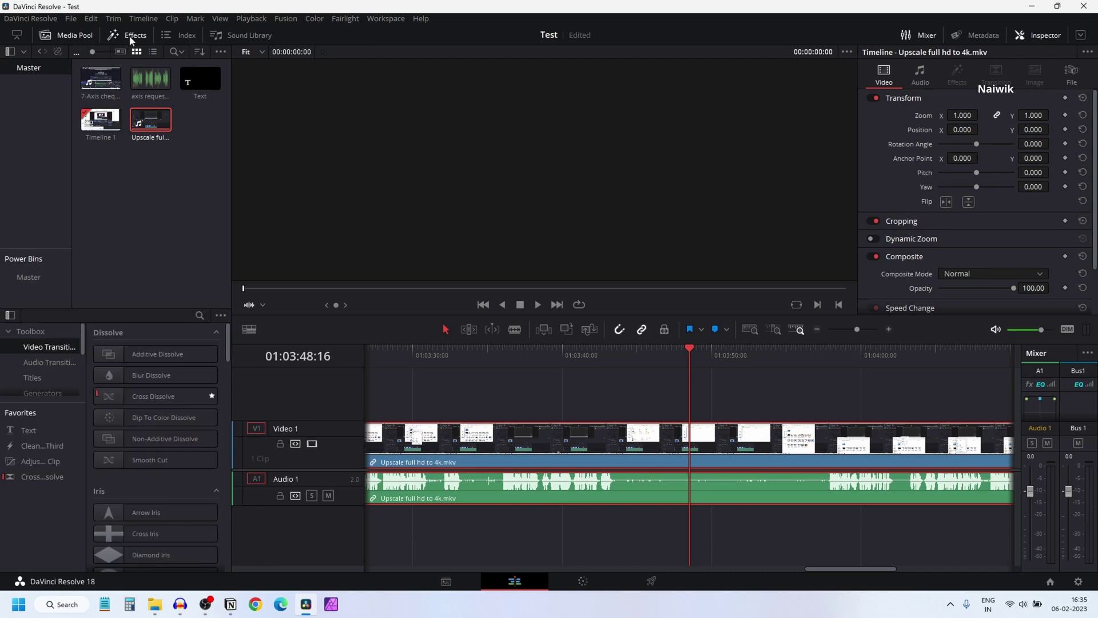
click(75, 35)
click(34, 193)
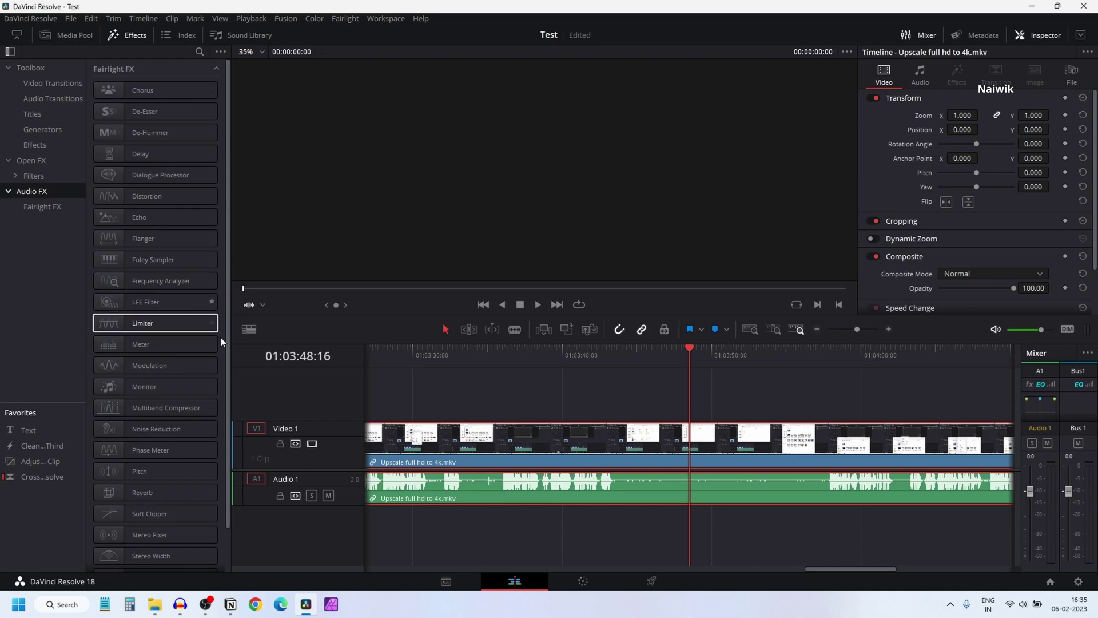
click(211, 428)
mouse_move(211, 427)
mouse_down()
mouse_move(196, 429)
mouse_move(336, 423)
mouse_up()
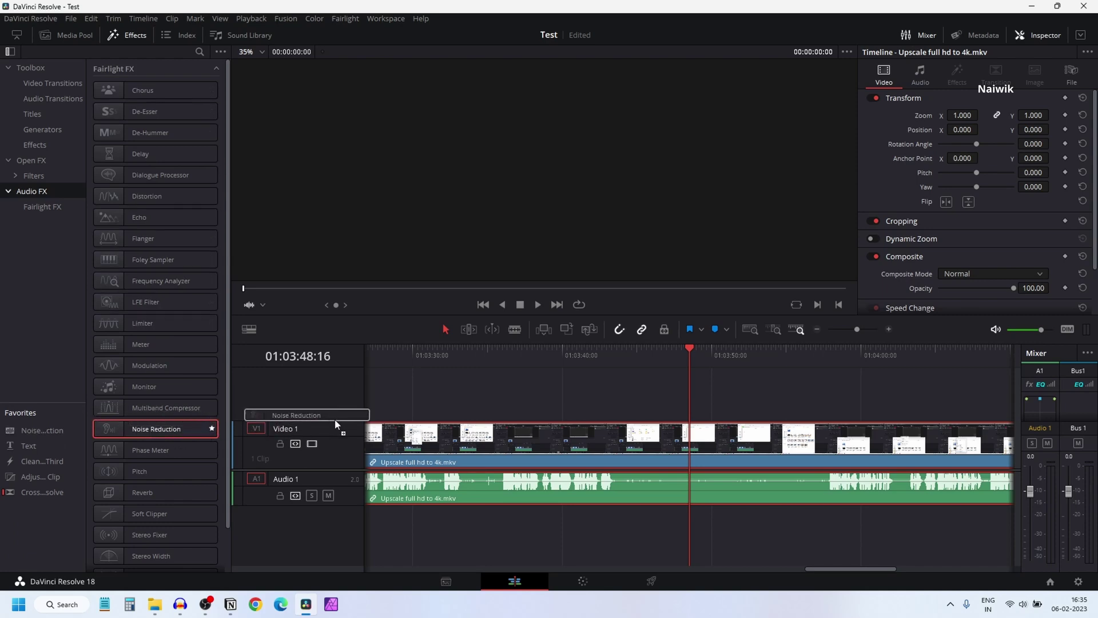
Drop Noise Reduction on the Upscale clip's Audio 1 track, move its window aside, and play back.
drag(335, 425, 495, 485)
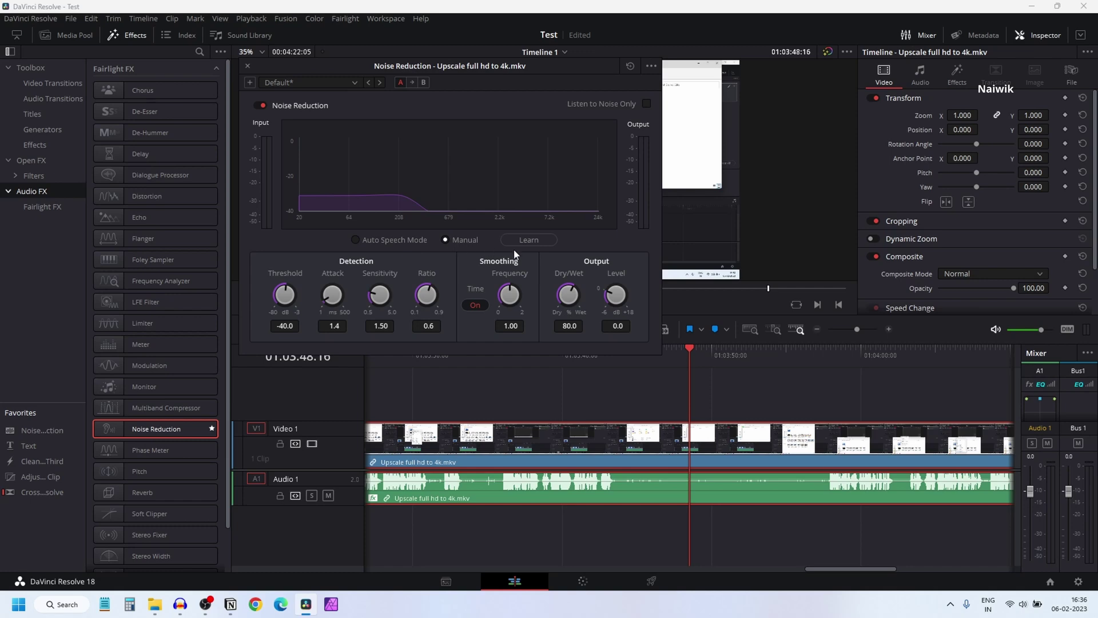
drag(525, 66, 325, 75)
click(537, 304)
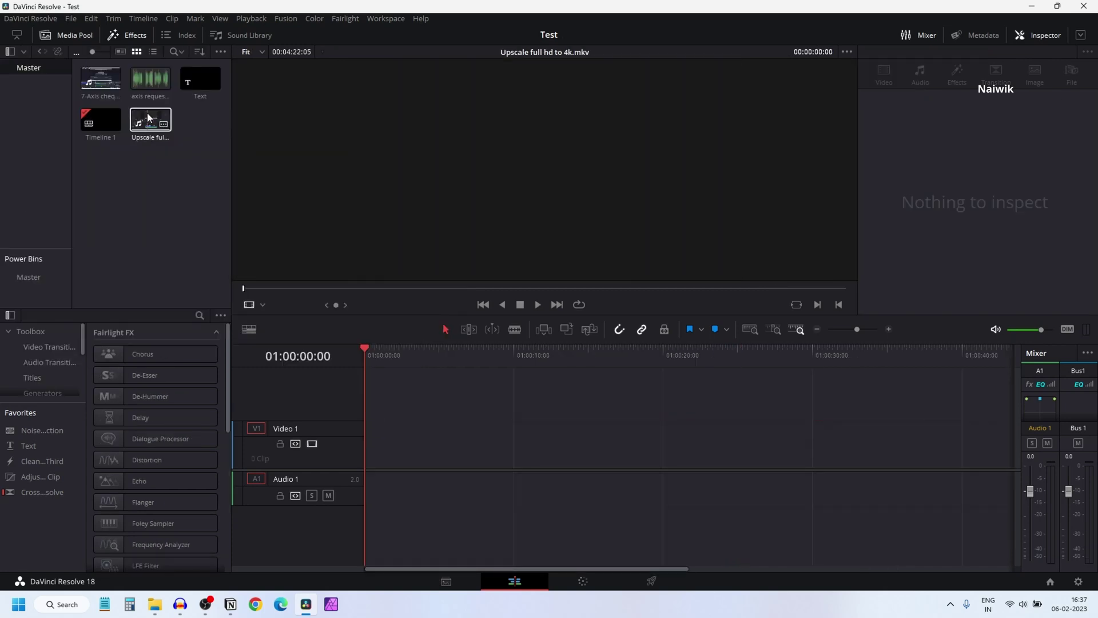
Put the 7-Axis cheque book clip on the timeline and drag Noise Reduction toward its audio.
drag(113, 90, 372, 448)
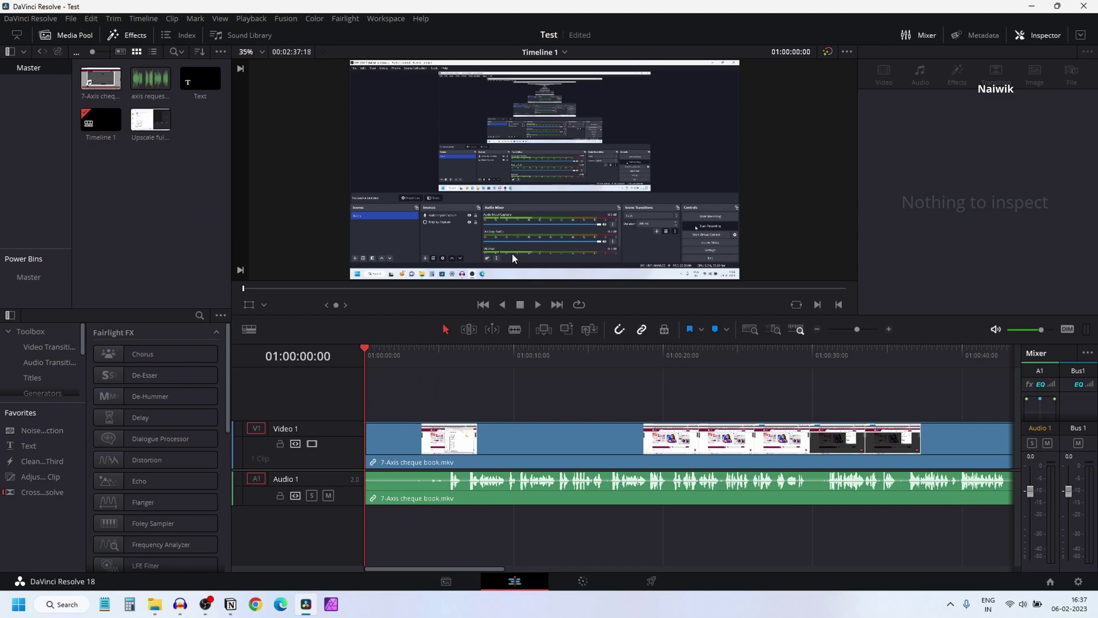
click(75, 34)
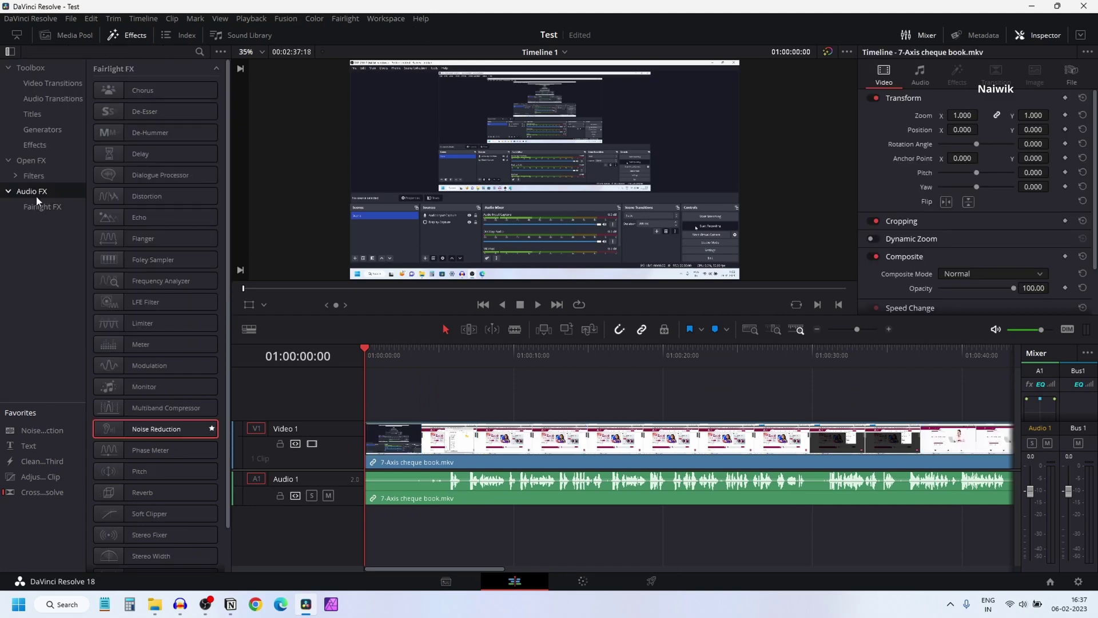
drag(166, 429, 464, 487)
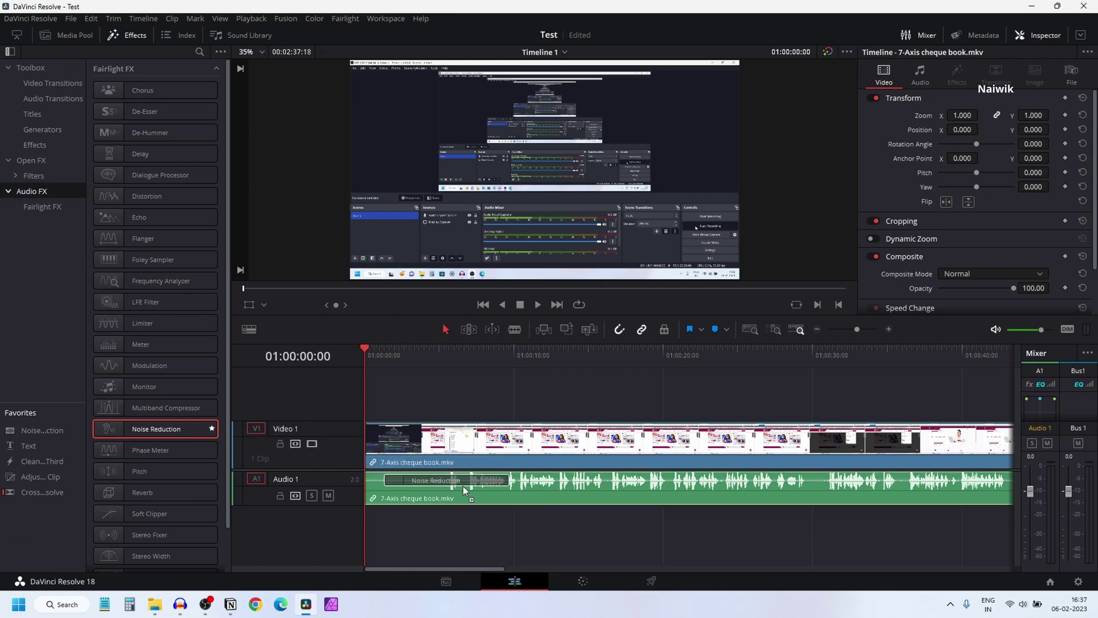
Apply Noise Reduction to the 7-Axis audio in Auto Speech Mode, moving its window top-left.
drag(463, 485, 464, 487)
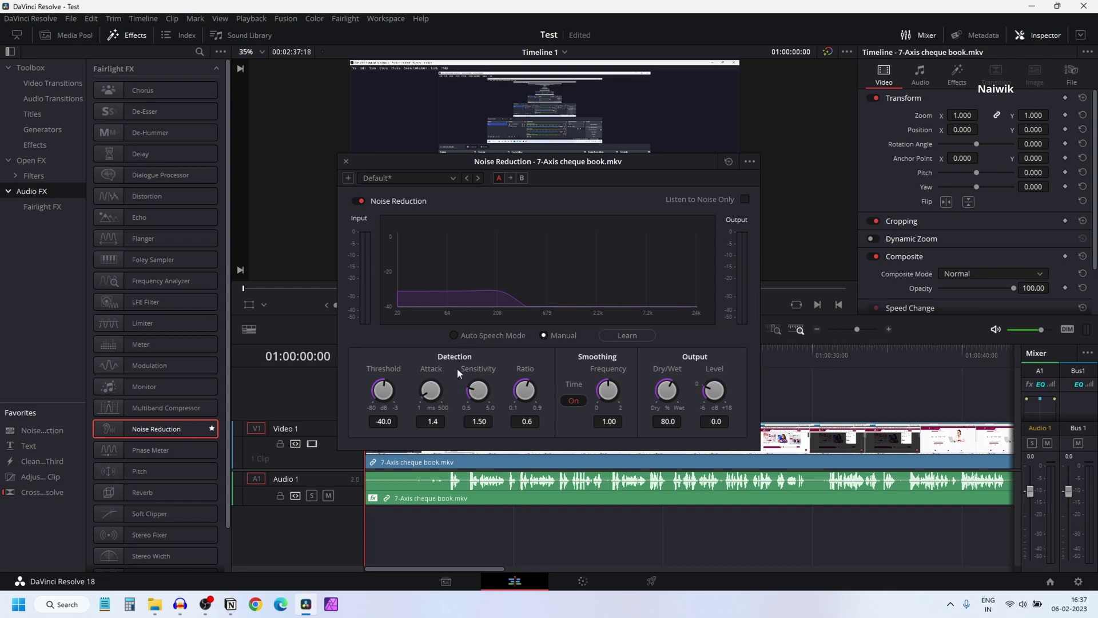
click(456, 335)
drag(576, 168, 331, 65)
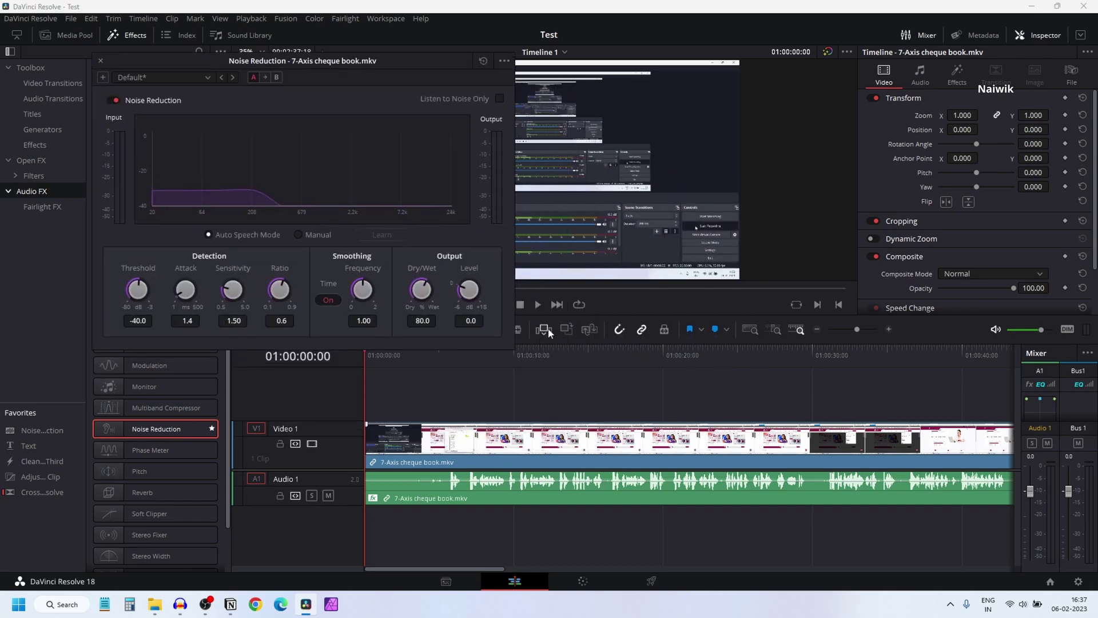
Play the 7-Axis clip and stop playback around 01:00:09:22.
click(541, 307)
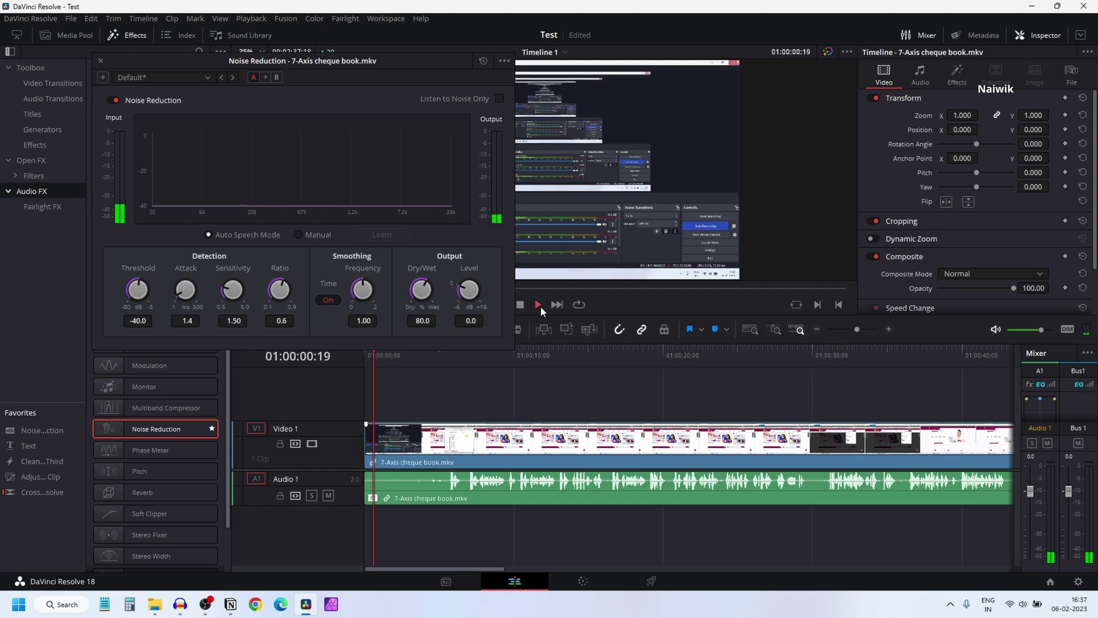
click(510, 354)
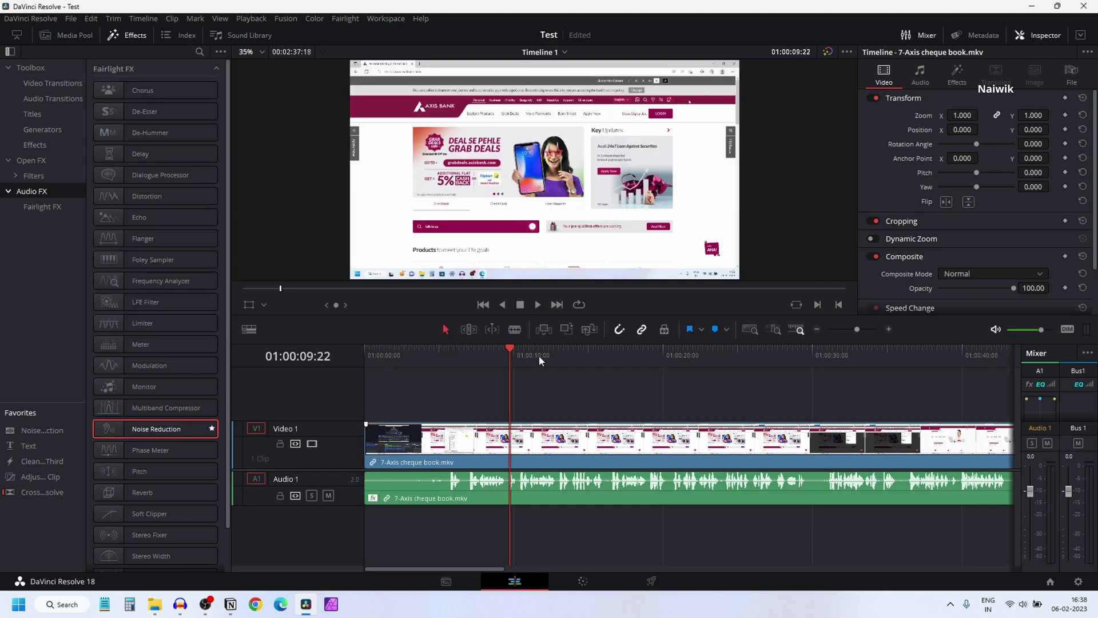